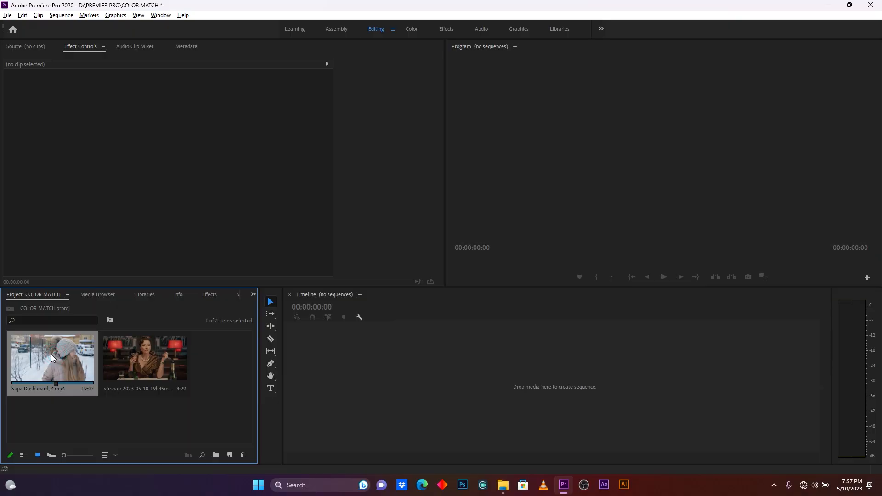
# Create a sequence from Supa Dashboard_4.mp4, with the vlcsnap still image placed at the start of V1 directly before the video clip.
pyautogui.moveTo(51, 355); pyautogui.dragTo(299, 368)
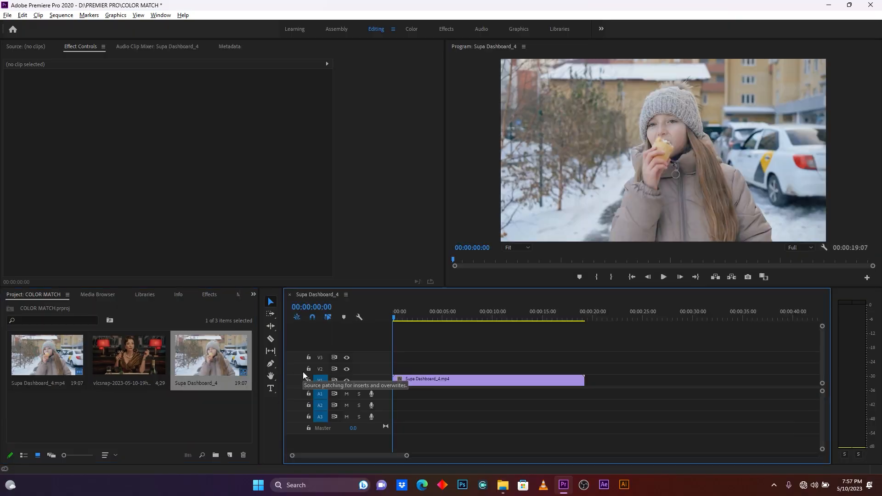
pyautogui.moveTo(412, 380); pyautogui.dragTo(498, 384)
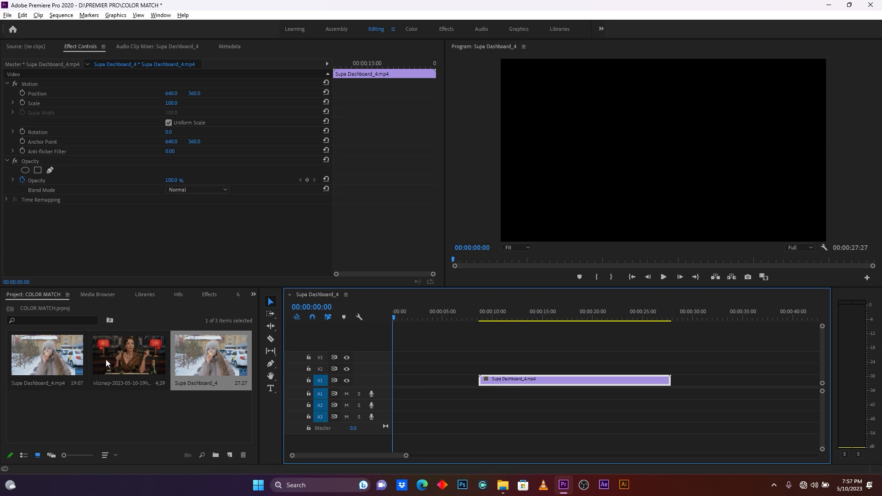
pyautogui.moveTo(116, 360); pyautogui.dragTo(391, 381)
pyautogui.click(413, 380)
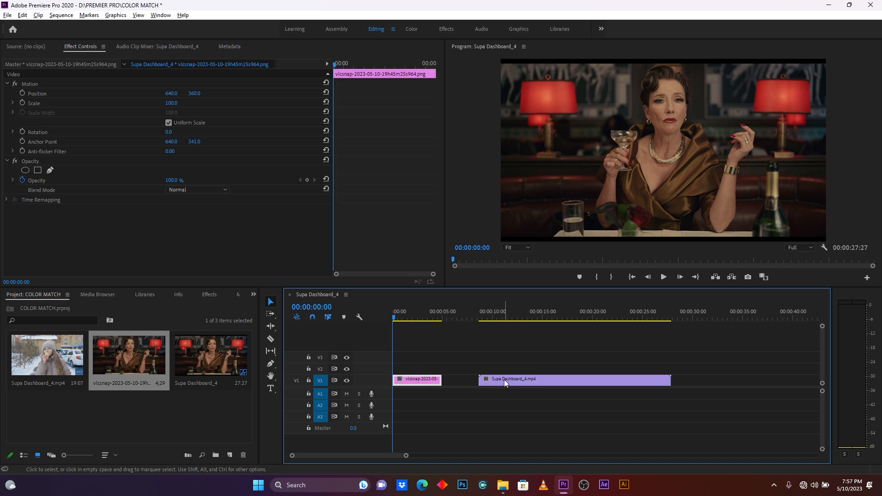
pyautogui.click(572, 379)
pyautogui.moveTo(572, 382); pyautogui.dragTo(539, 382)
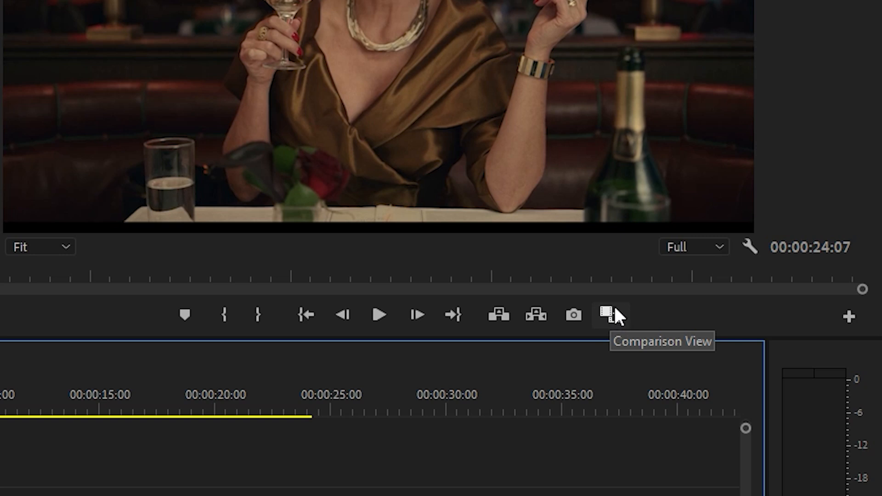
# Turn on Comparison View with the current frame at 00:00:12:27 in the snow clip and the reference frame at 00:00:00:23.
pyautogui.click(607, 316)
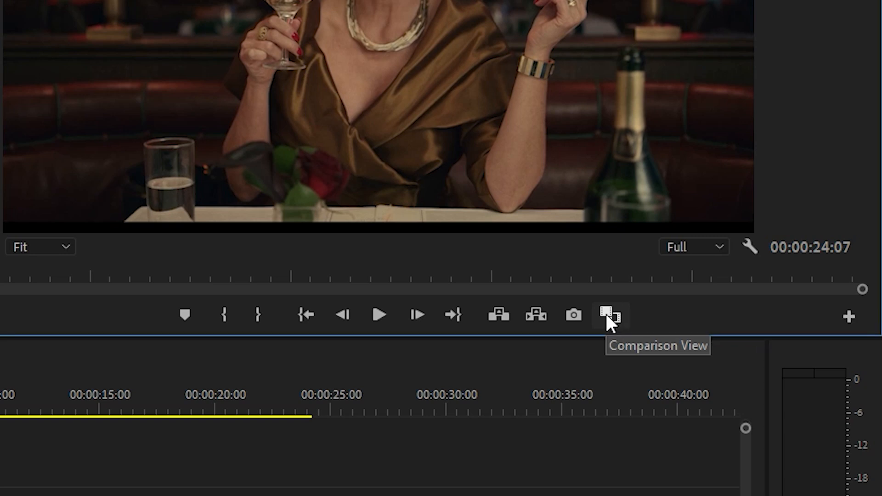
pyautogui.click(608, 315)
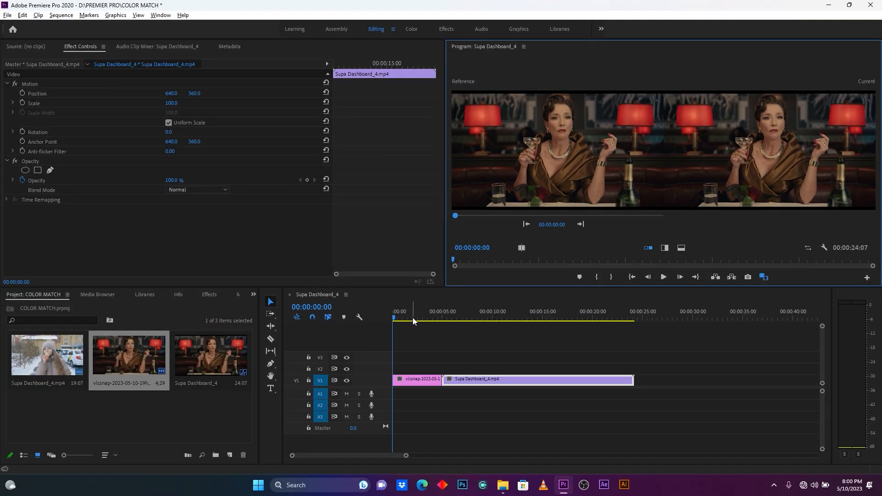
pyautogui.moveTo(412, 318); pyautogui.dragTo(521, 320)
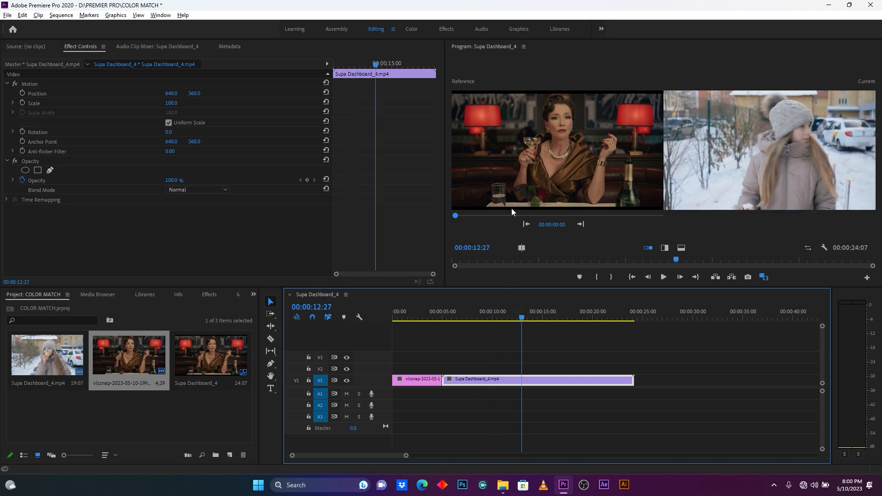
pyautogui.moveTo(462, 215)
pyautogui.mouseDown()
pyautogui.moveTo(526, 214)
pyautogui.moveTo(474, 219)
pyautogui.mouseUp()
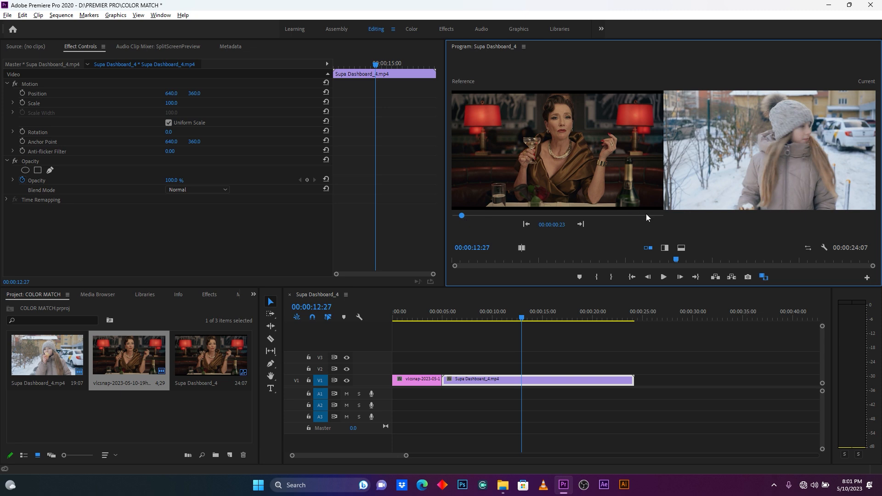
# Preview the comparison as a vertical split and a horizontal split, and return to the side-by-side layout.
pyautogui.click(648, 249)
pyautogui.click(665, 248)
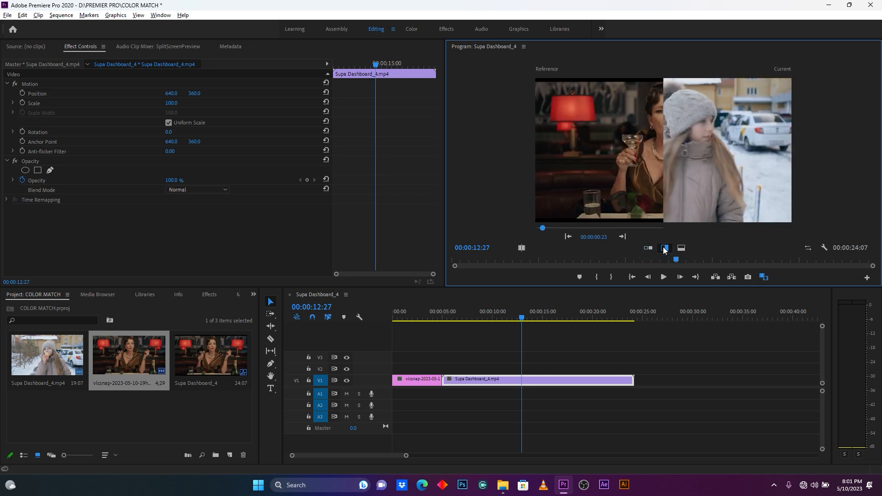
pyautogui.click(681, 248)
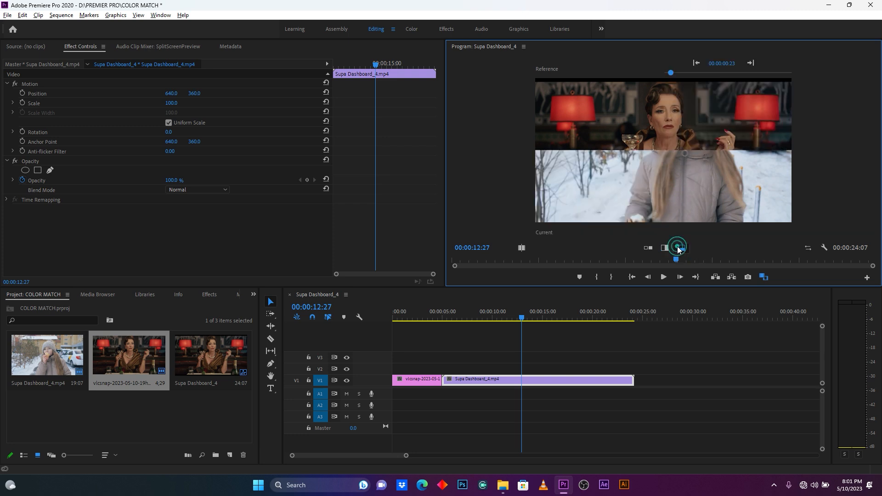
pyautogui.click(650, 249)
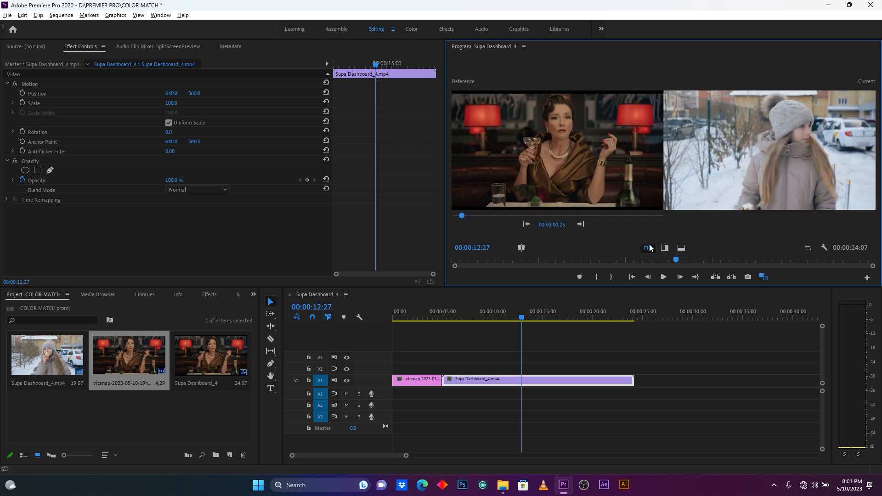
# In the Color workspace, create an adjustment layer and place it on V2 over the full length of Supa Dashboard_4.mp4.
pyautogui.click(412, 29)
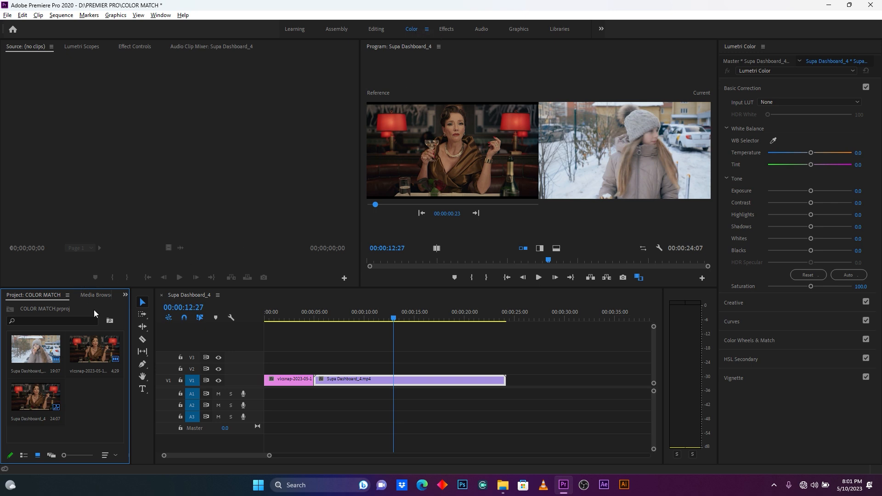
pyautogui.moveTo(132, 349); pyautogui.dragTo(198, 352)
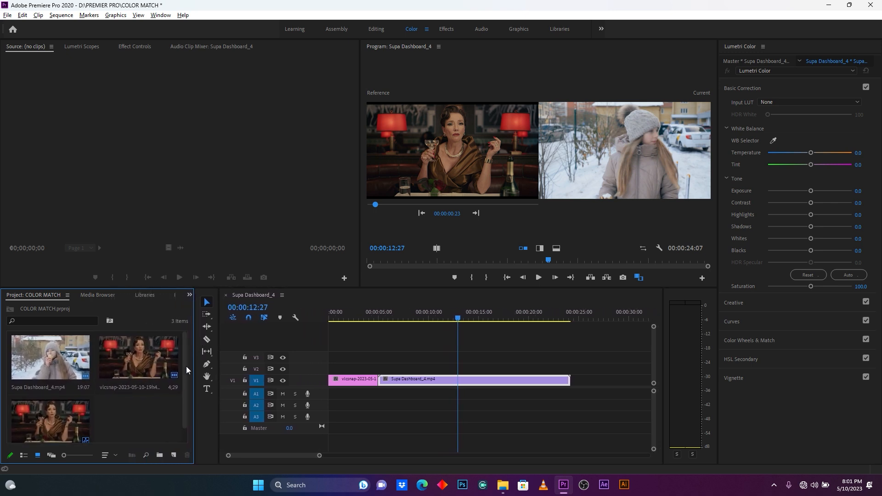
pyautogui.click(175, 455)
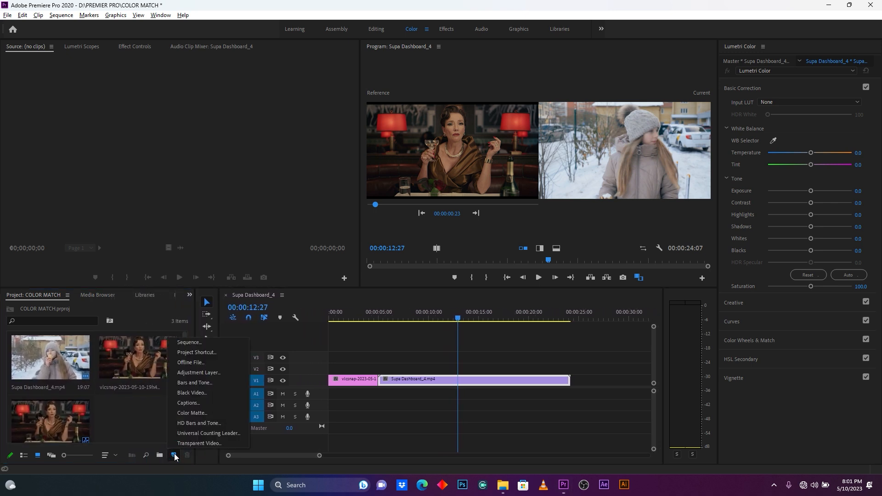
pyautogui.click(216, 372)
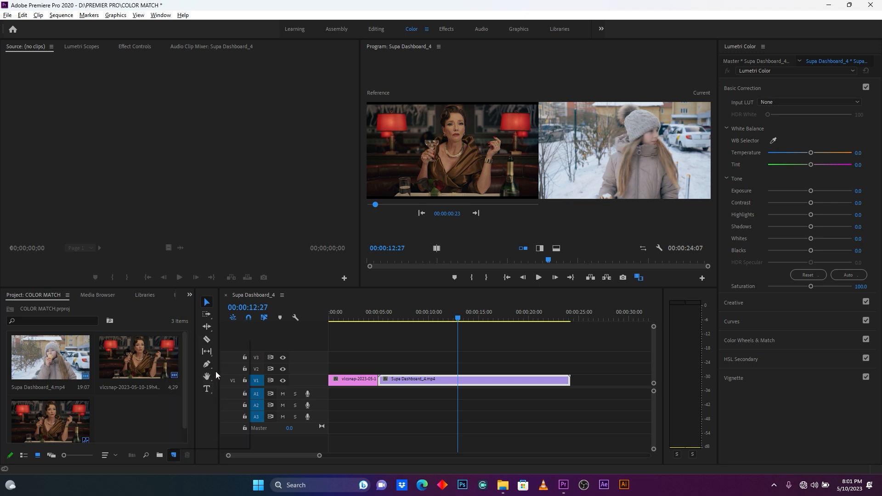
pyautogui.click(457, 274)
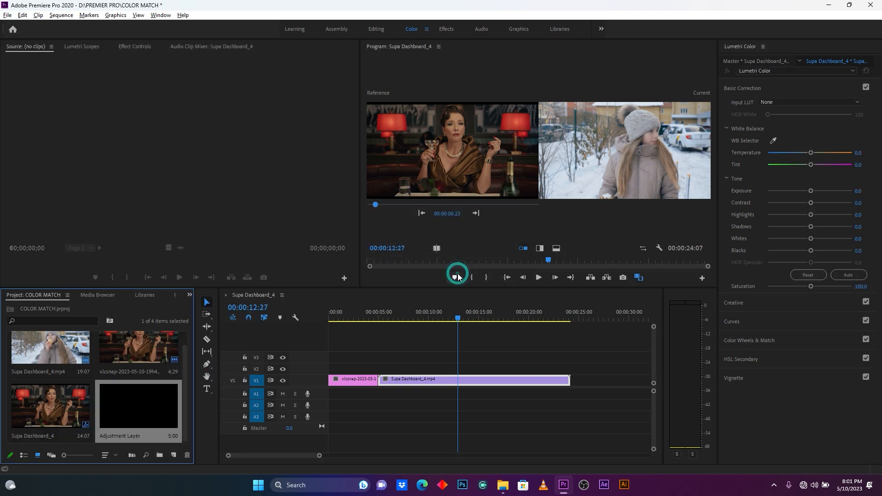
pyautogui.moveTo(125, 406); pyautogui.dragTo(572, 368)
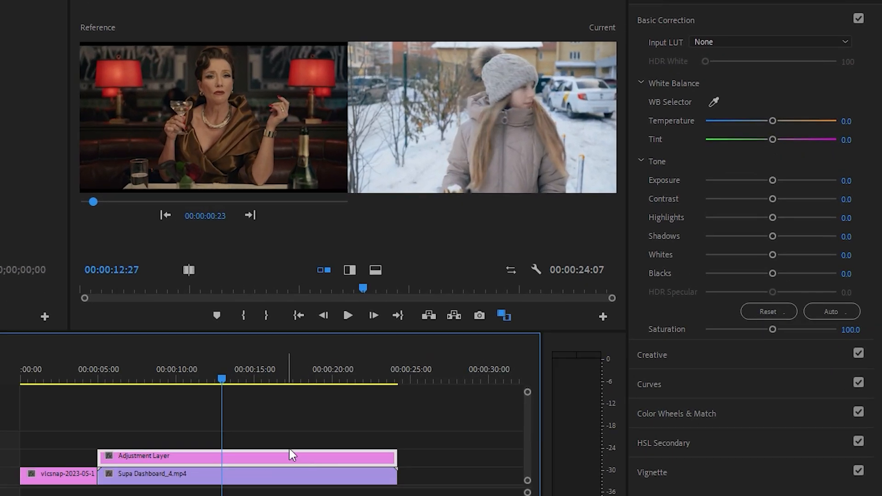
# Apply Color Match with Face Detection to the adjustment layer, and compare the picture with the Lumetri effect off and on.
pyautogui.click(681, 19)
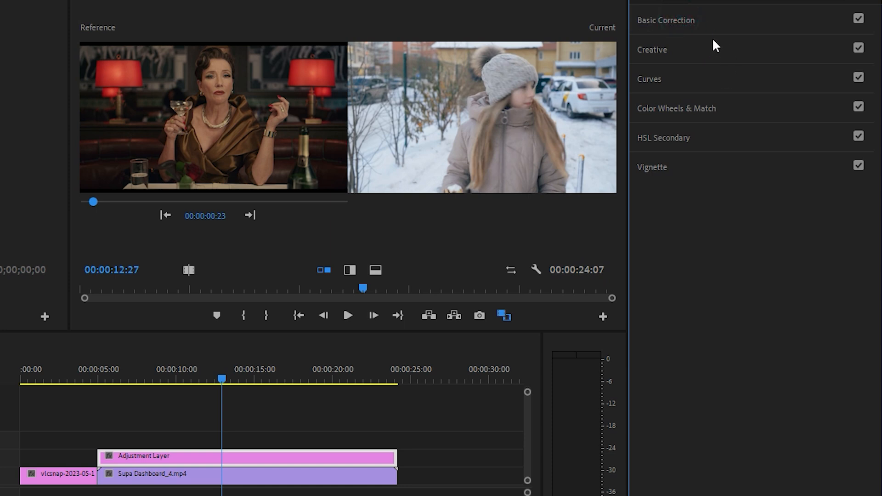
pyautogui.click(701, 112)
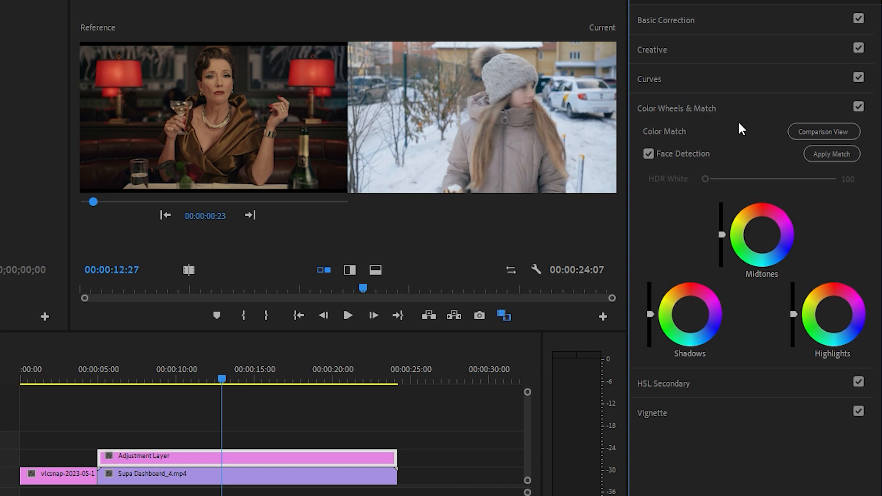
pyautogui.click(843, 155)
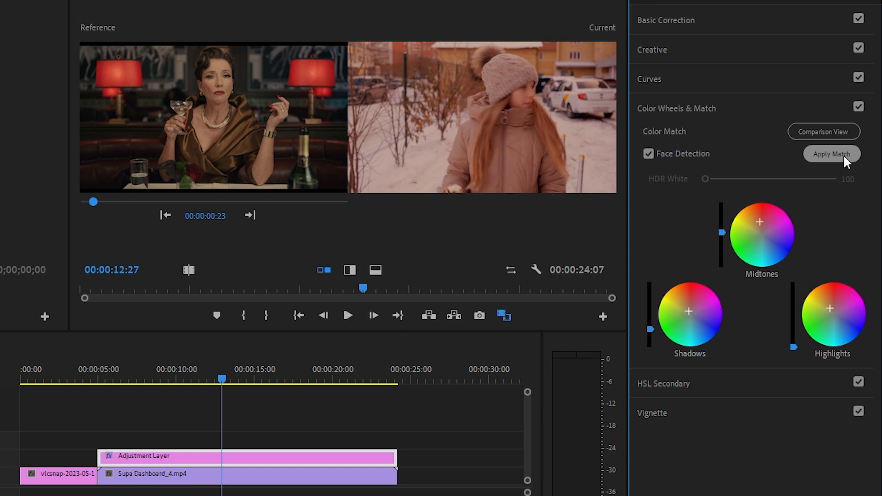
pyautogui.click(646, 1)
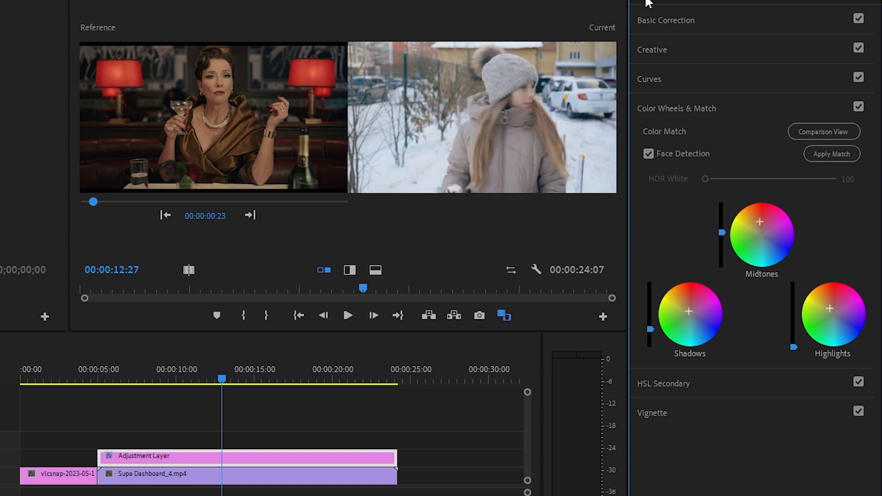
pyautogui.click(646, 1)
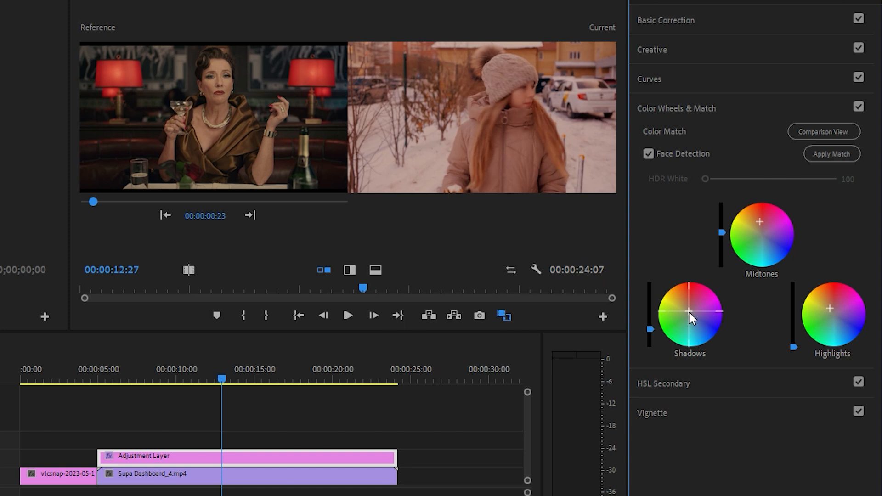
# Refine the color wheels by shifting the shadows toward yellow-green, nudging the highlights toward orange, and moving the midtones slightly toward neutral.
pyautogui.moveTo(688, 311); pyautogui.dragTo(677, 318)
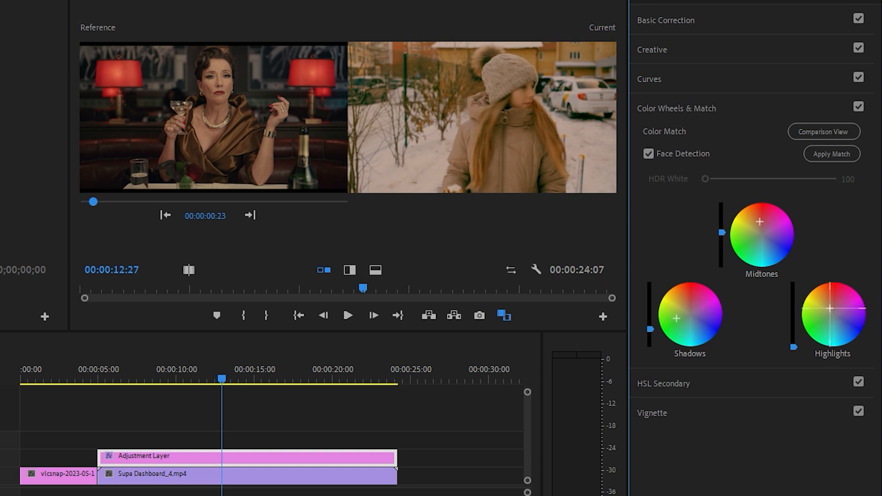
pyautogui.moveTo(830, 307)
pyautogui.mouseDown()
pyautogui.moveTo(836, 294)
pyautogui.moveTo(828, 304)
pyautogui.mouseUp()
pyautogui.moveTo(828, 305); pyautogui.dragTo(828, 306)
pyautogui.moveTo(761, 221); pyautogui.dragTo(764, 225)
pyautogui.click(673, 100)
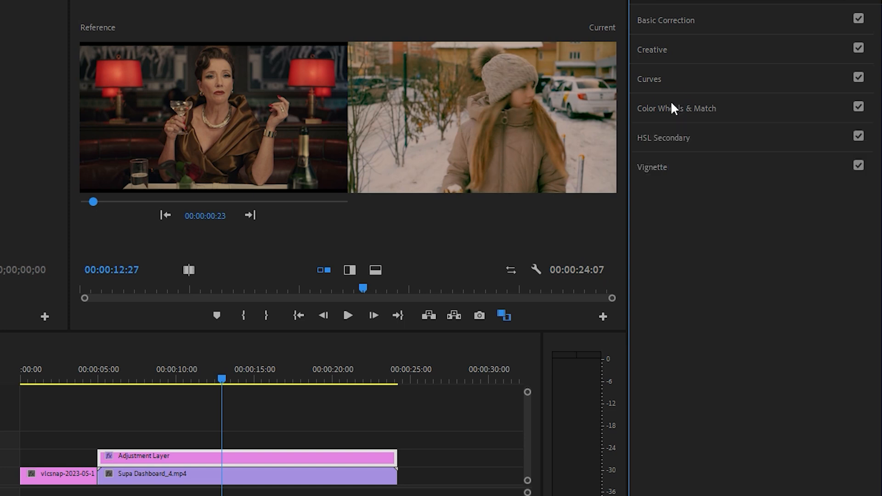
# Enlarge the comparison preview and shape the red RGB curve with a slightly raised midpoint and its black point moved inward.
pyautogui.click(657, 75)
pyautogui.click(748, 165)
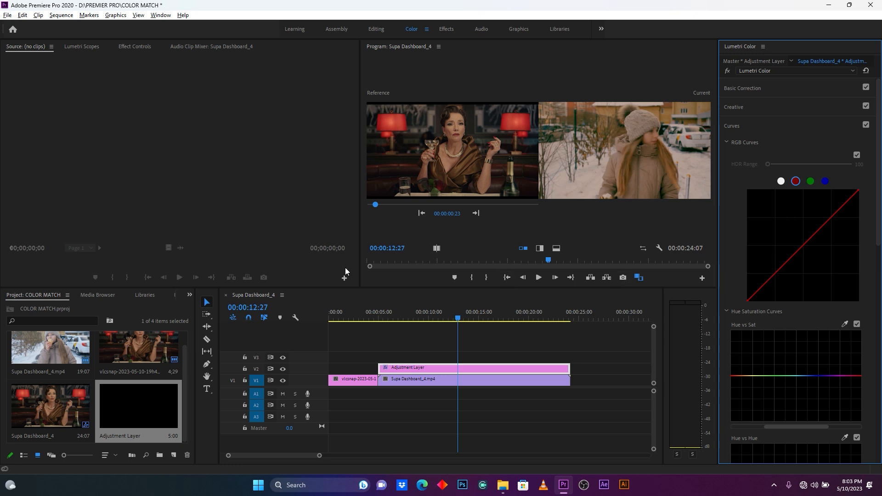
pyautogui.moveTo(360, 287); pyautogui.dragTo(233, 342)
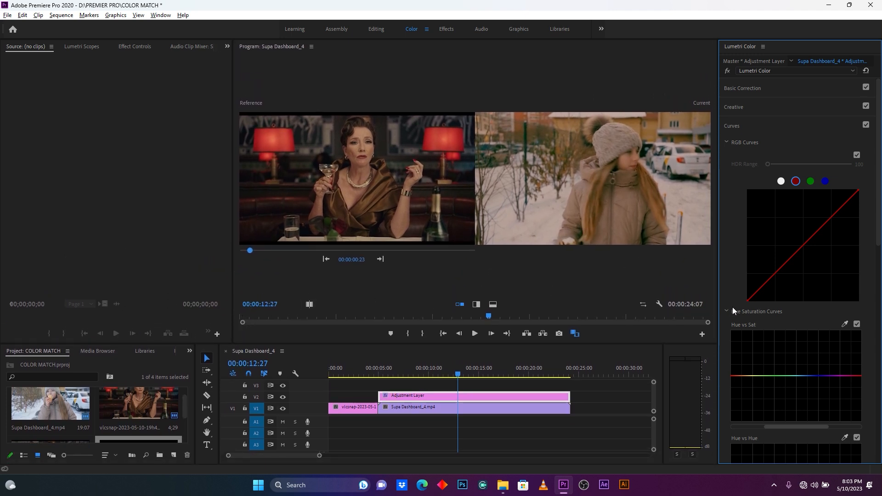
pyautogui.click(748, 302)
pyautogui.moveTo(749, 304); pyautogui.dragTo(752, 304)
pyautogui.click(804, 246)
pyautogui.moveTo(804, 246); pyautogui.dragTo(804, 245)
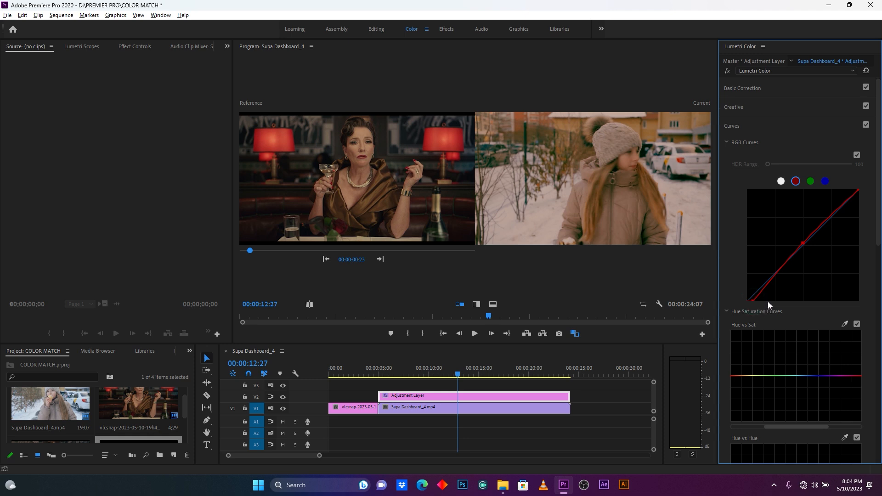
pyautogui.moveTo(753, 301); pyautogui.dragTo(762, 305)
pyautogui.click(737, 124)
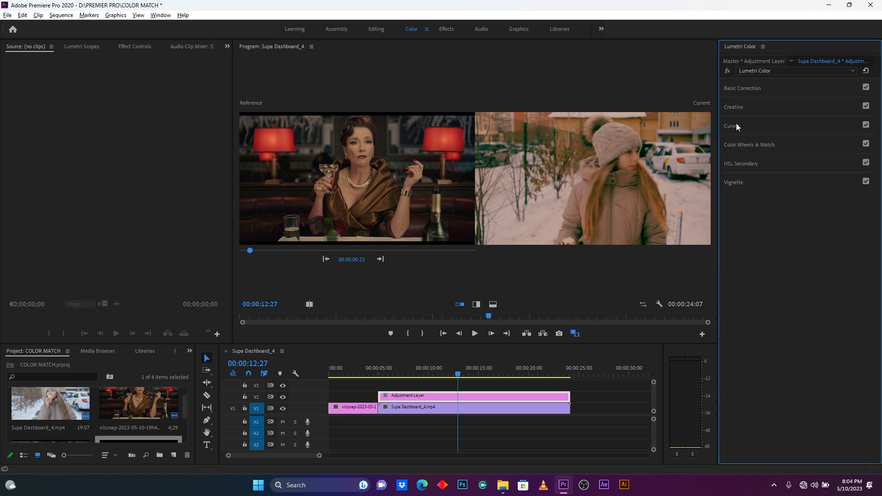
# Set the basic correction to Temperature -27.2, Contrast 26.1, Highlights -22.8, Blacks -31.5 and Saturation 138.
pyautogui.click(745, 88)
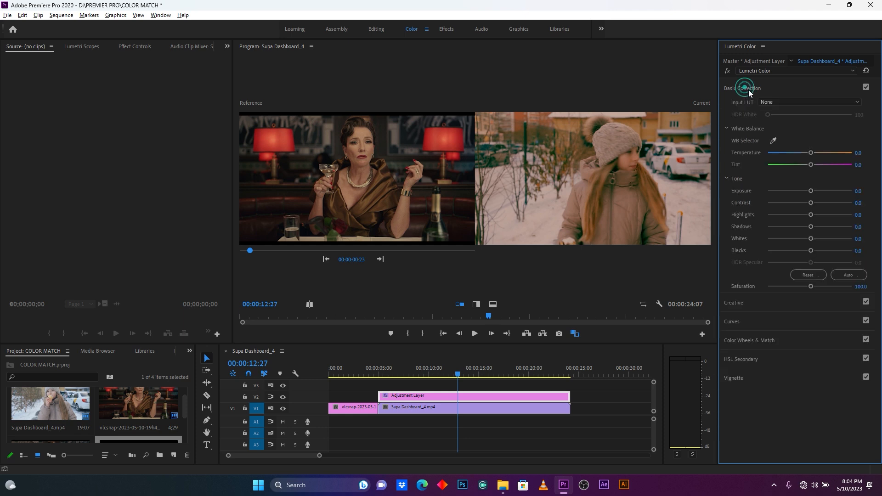
pyautogui.click(810, 155)
pyautogui.moveTo(809, 156); pyautogui.dragTo(805, 156)
pyautogui.moveTo(801, 153); pyautogui.dragTo(799, 153)
pyautogui.moveTo(811, 250); pyautogui.dragTo(796, 251)
pyautogui.moveTo(811, 203); pyautogui.dragTo(832, 203)
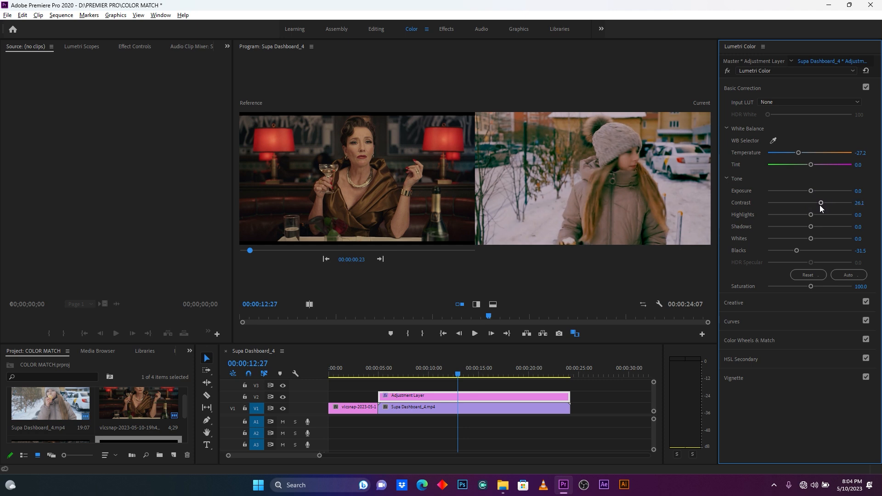
pyautogui.moveTo(811, 215); pyautogui.dragTo(798, 213)
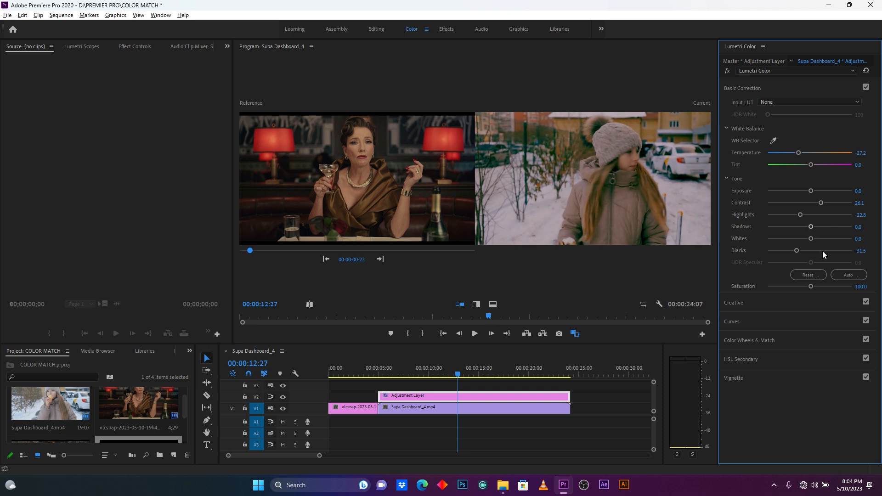
pyautogui.moveTo(811, 287); pyautogui.dragTo(812, 287)
# Compare the shot with the Lumetri effect off and on, and play back the graded clip.
pyautogui.click(727, 72)
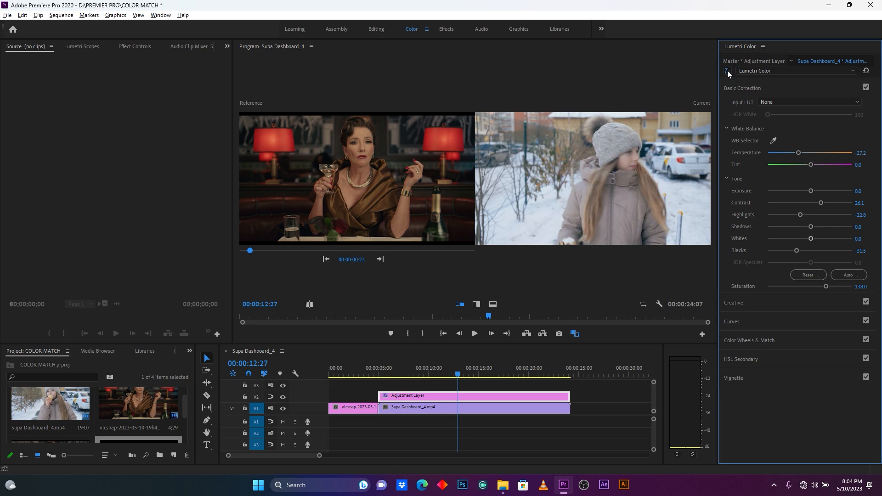
pyautogui.click(727, 72)
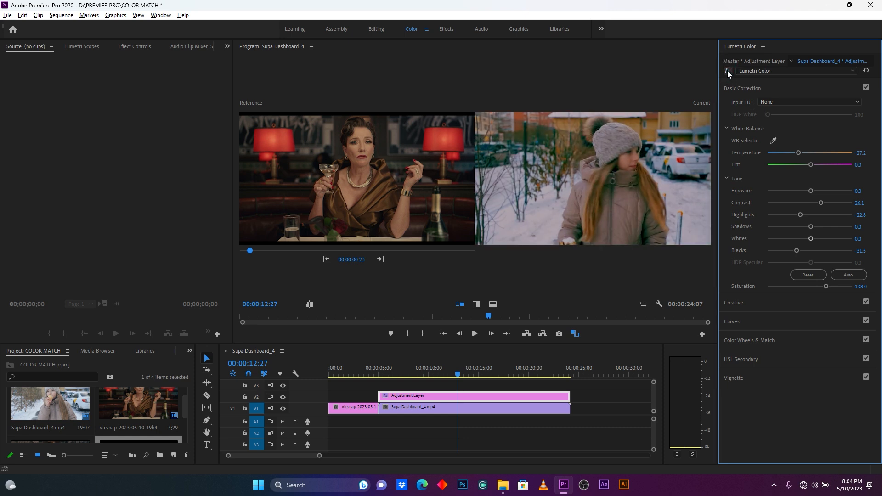
pyautogui.press('space')
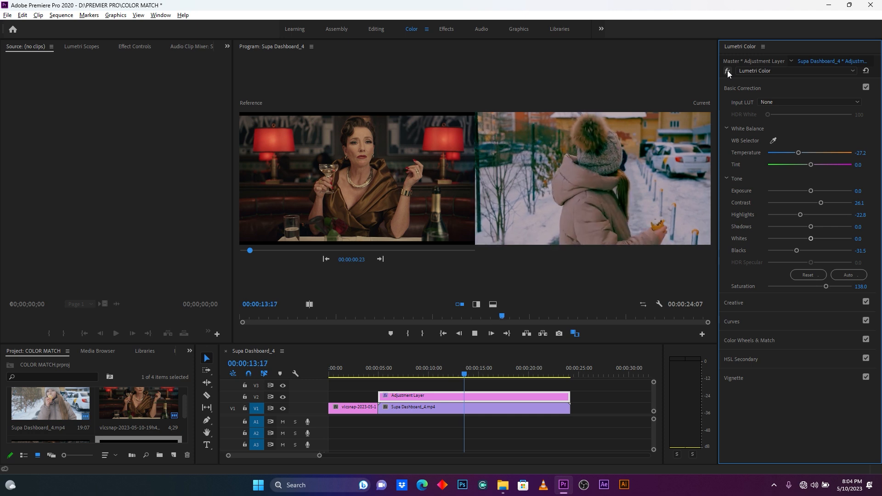